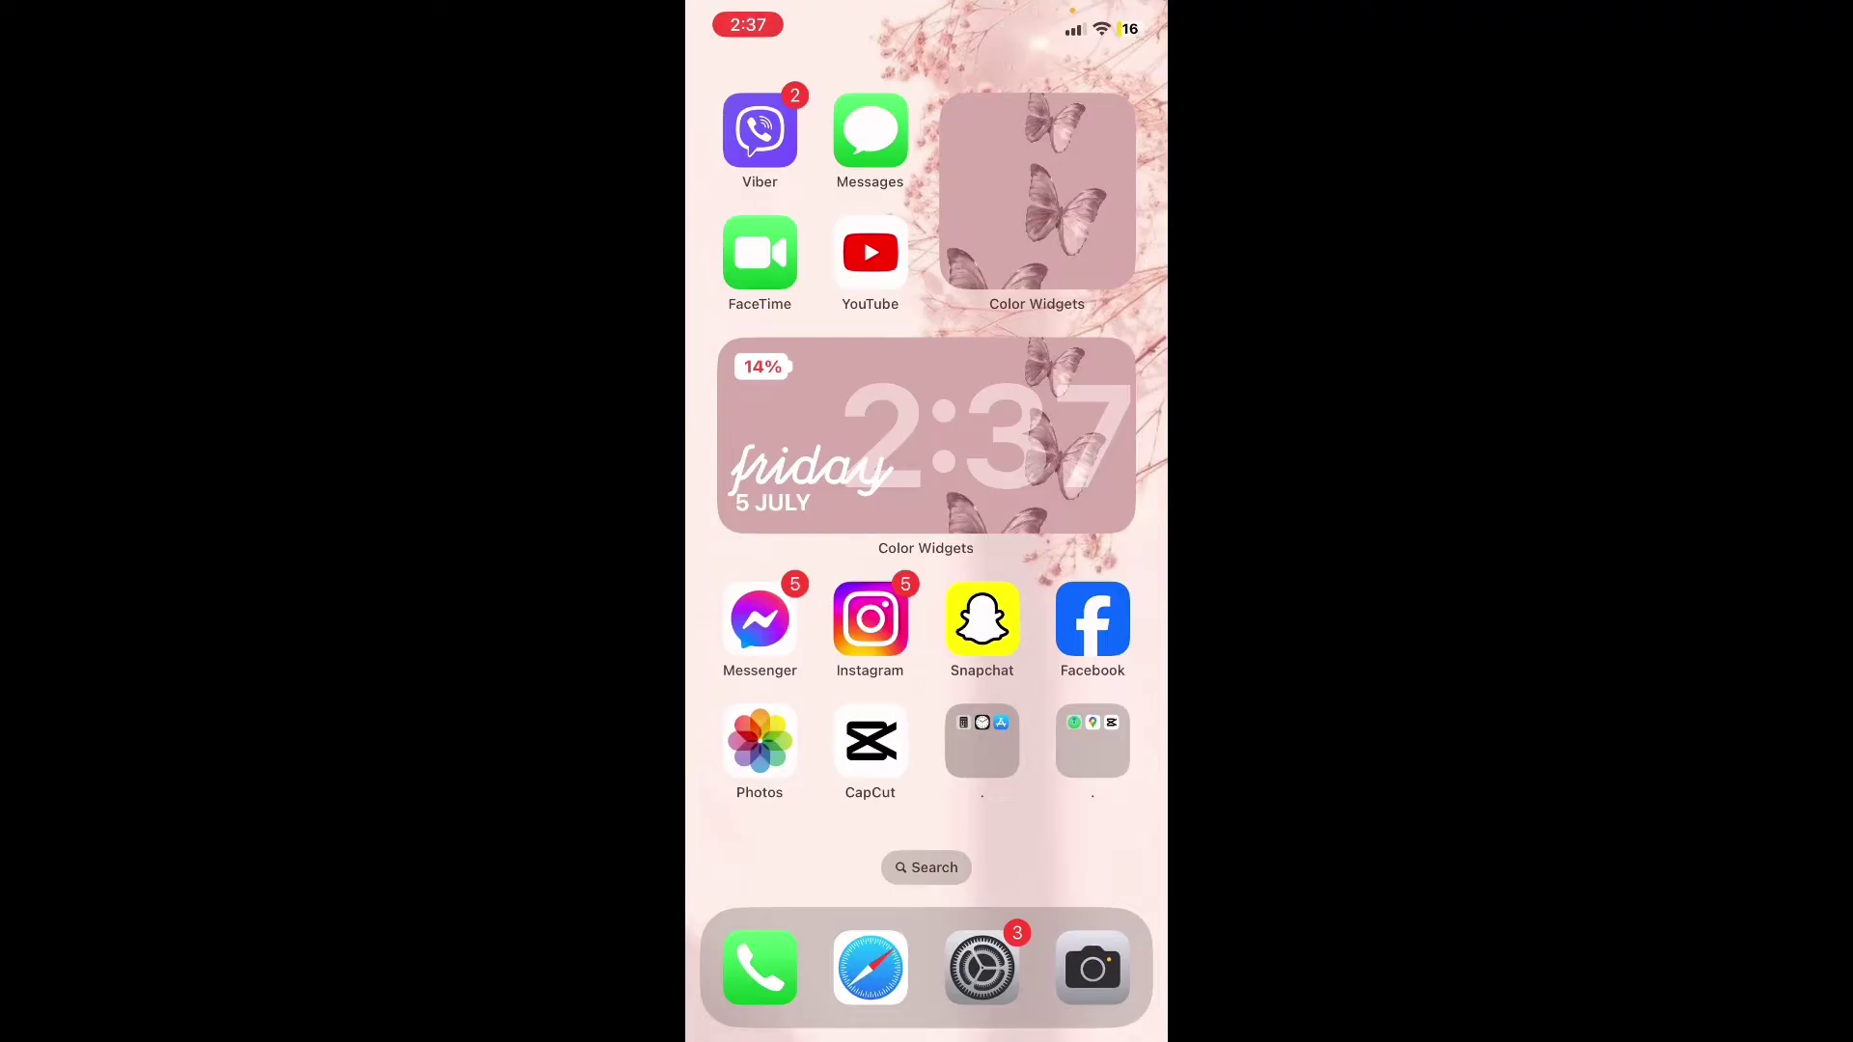
Go from the home screen into Settings and open the Mail page.
click(981, 969)
scroll(926, 580, down, 2)
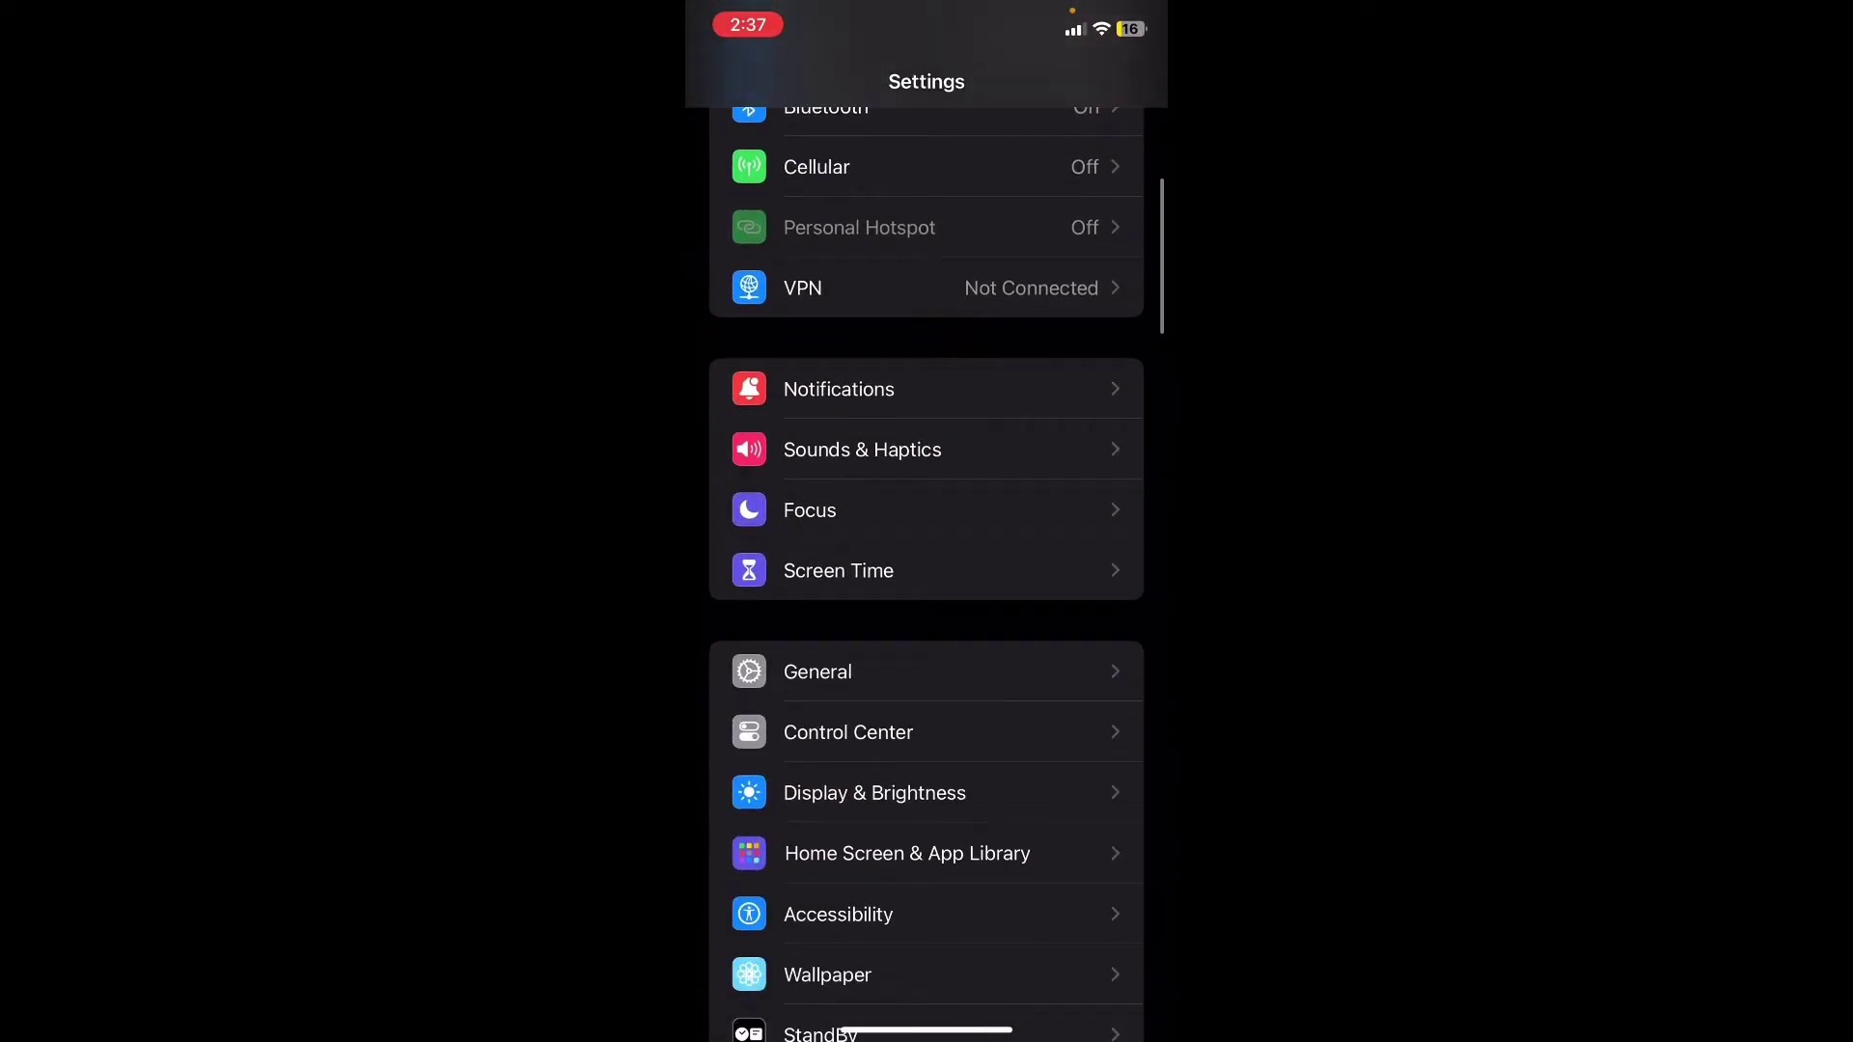
scroll(926, 579, down, 5)
scroll(927, 579, down, 5)
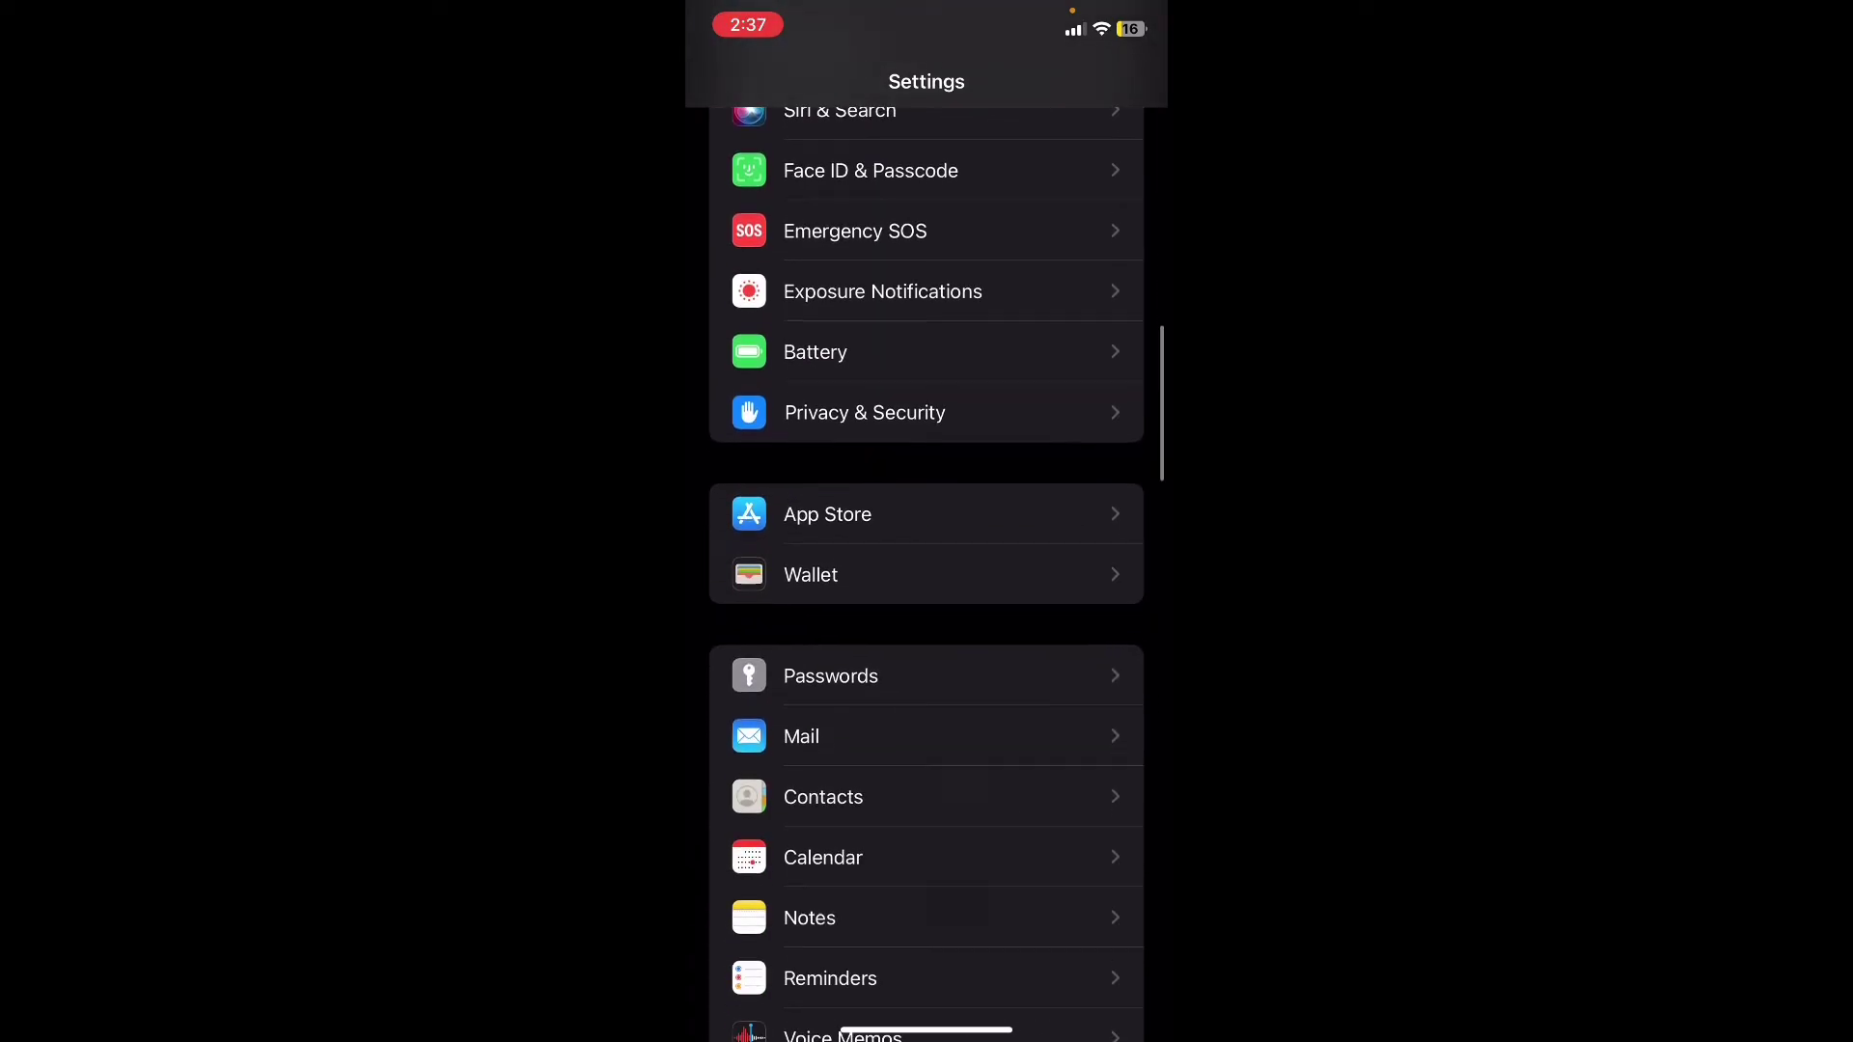
click(801, 735)
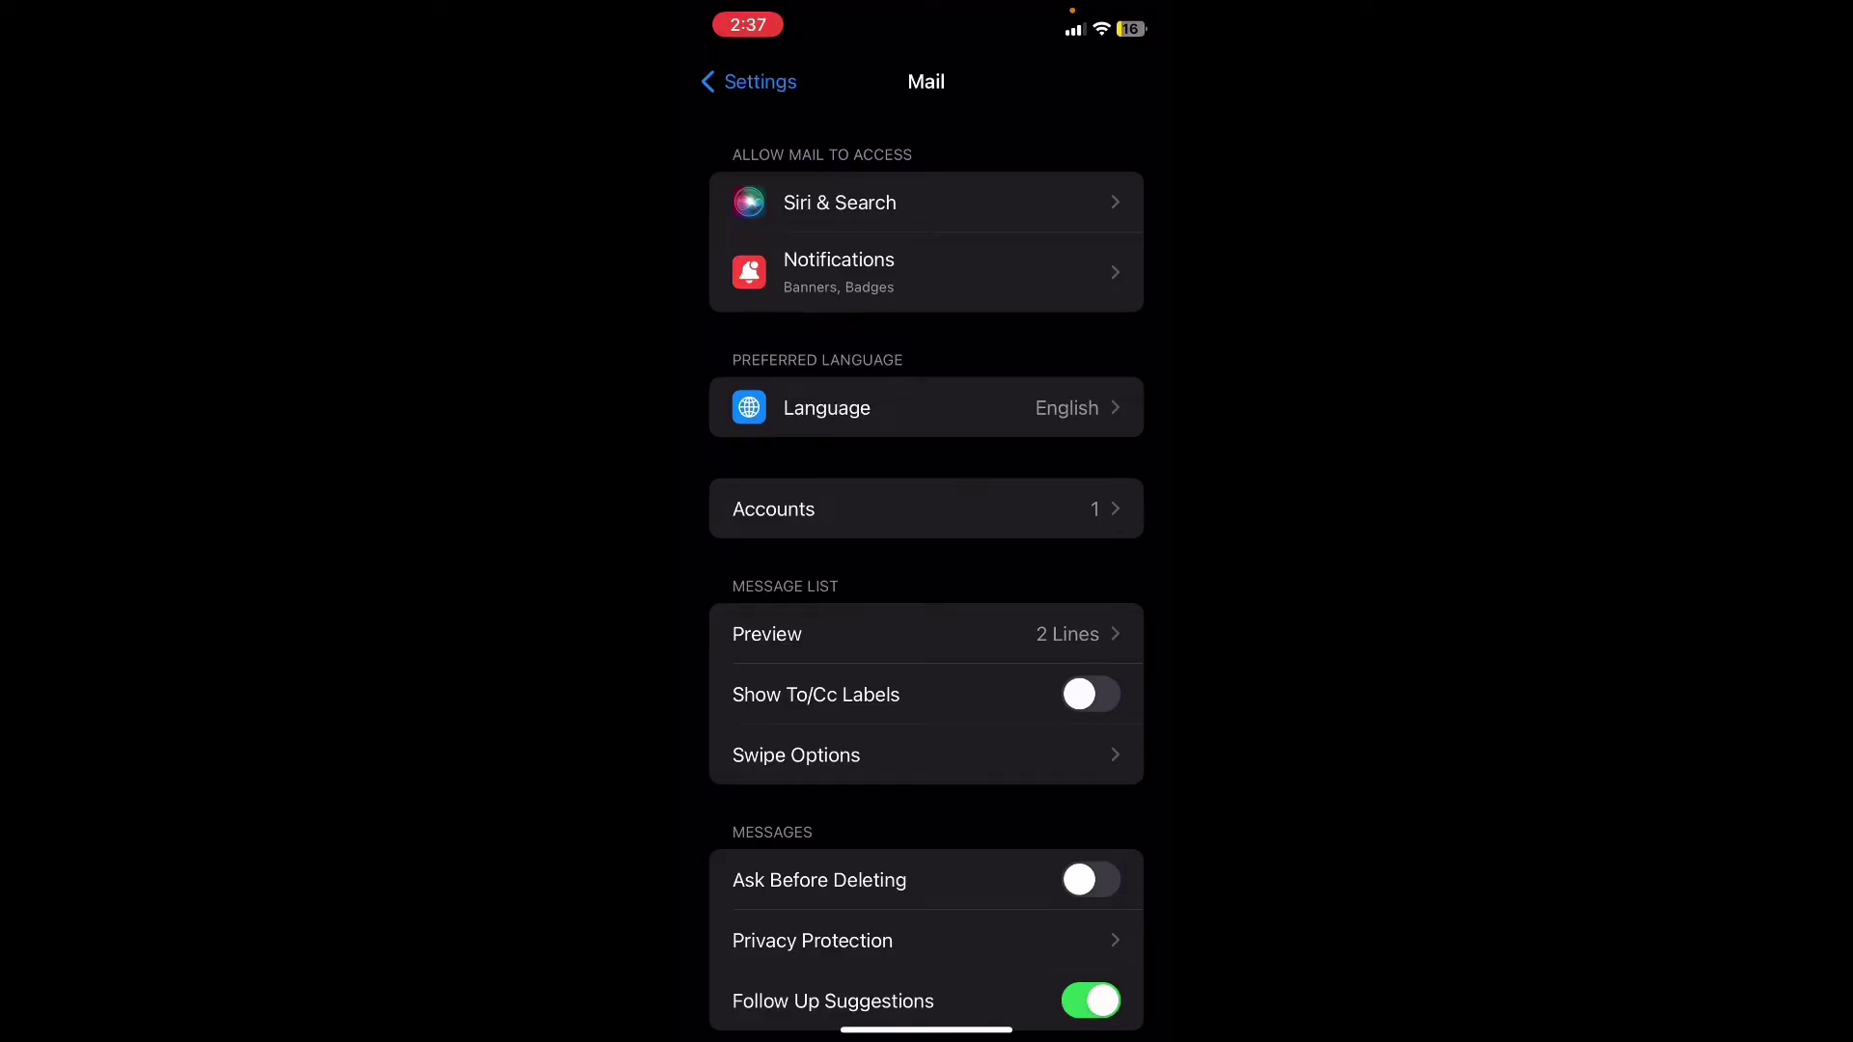
Go through Accounts and Add Account to the Other account-type page.
click(773, 509)
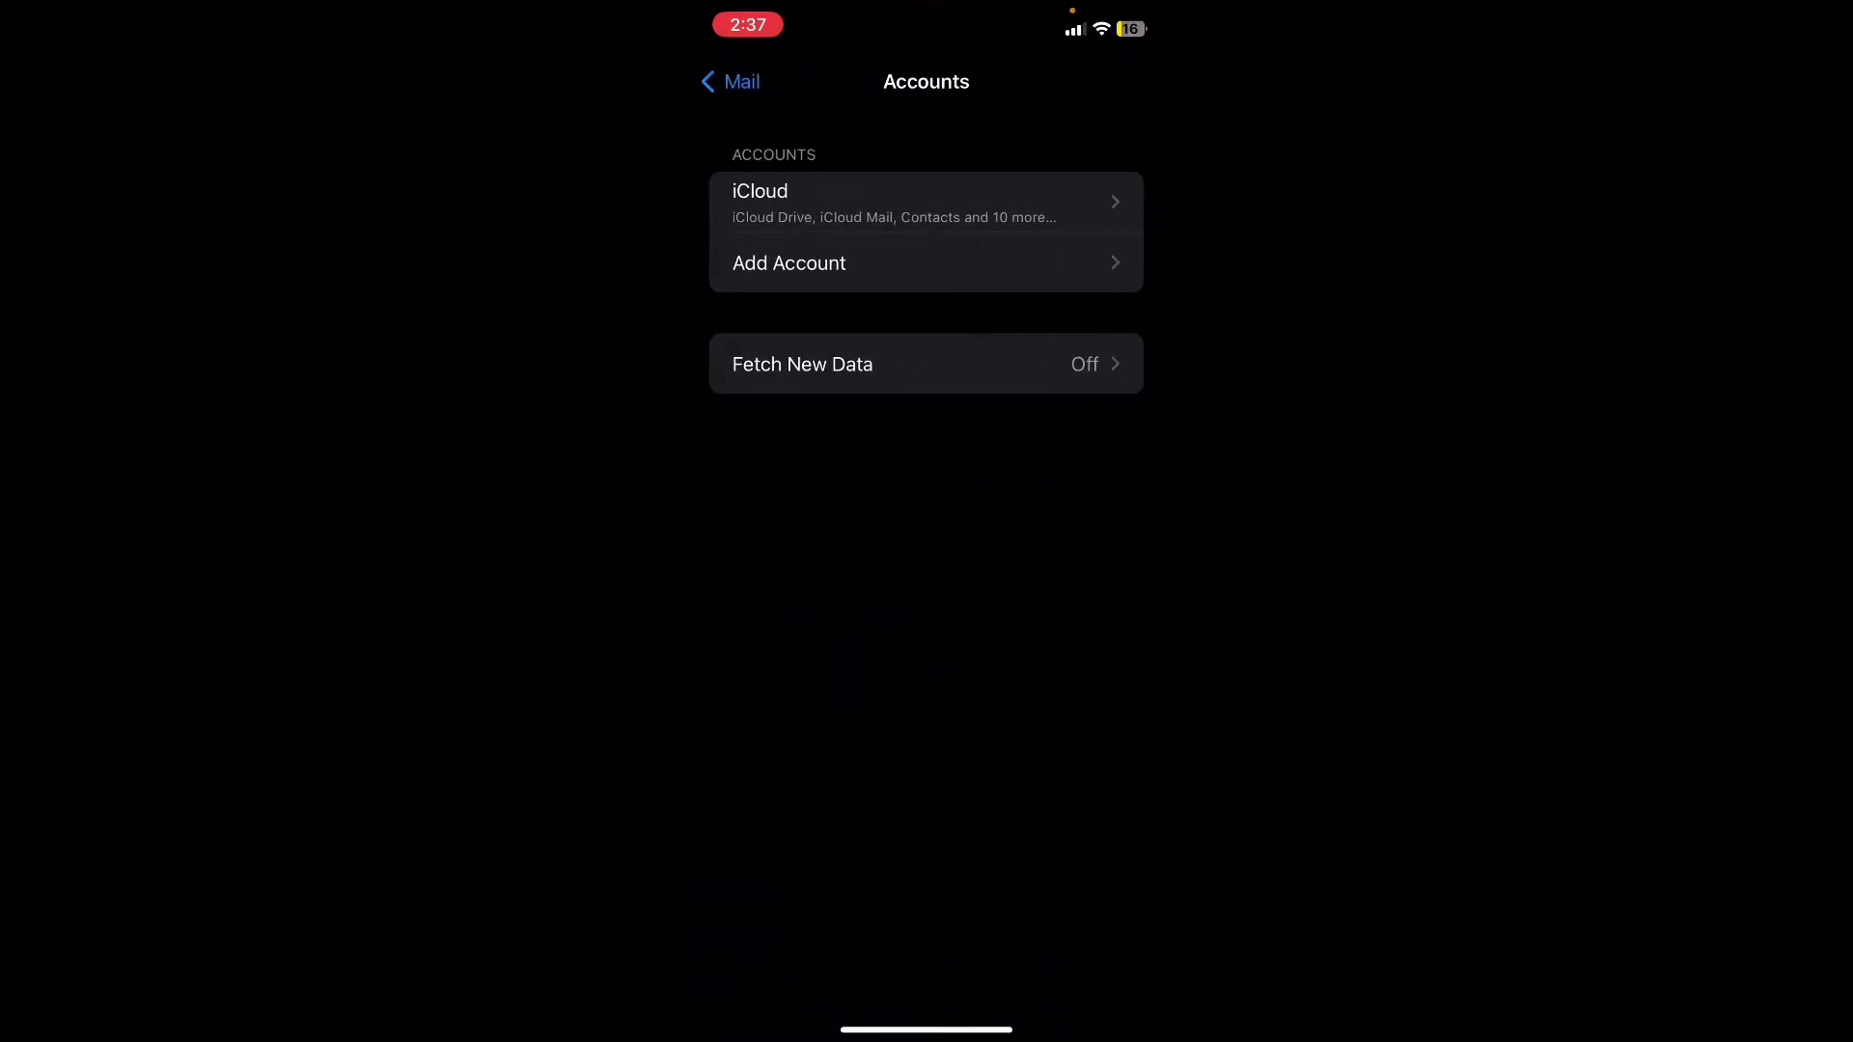
click(789, 263)
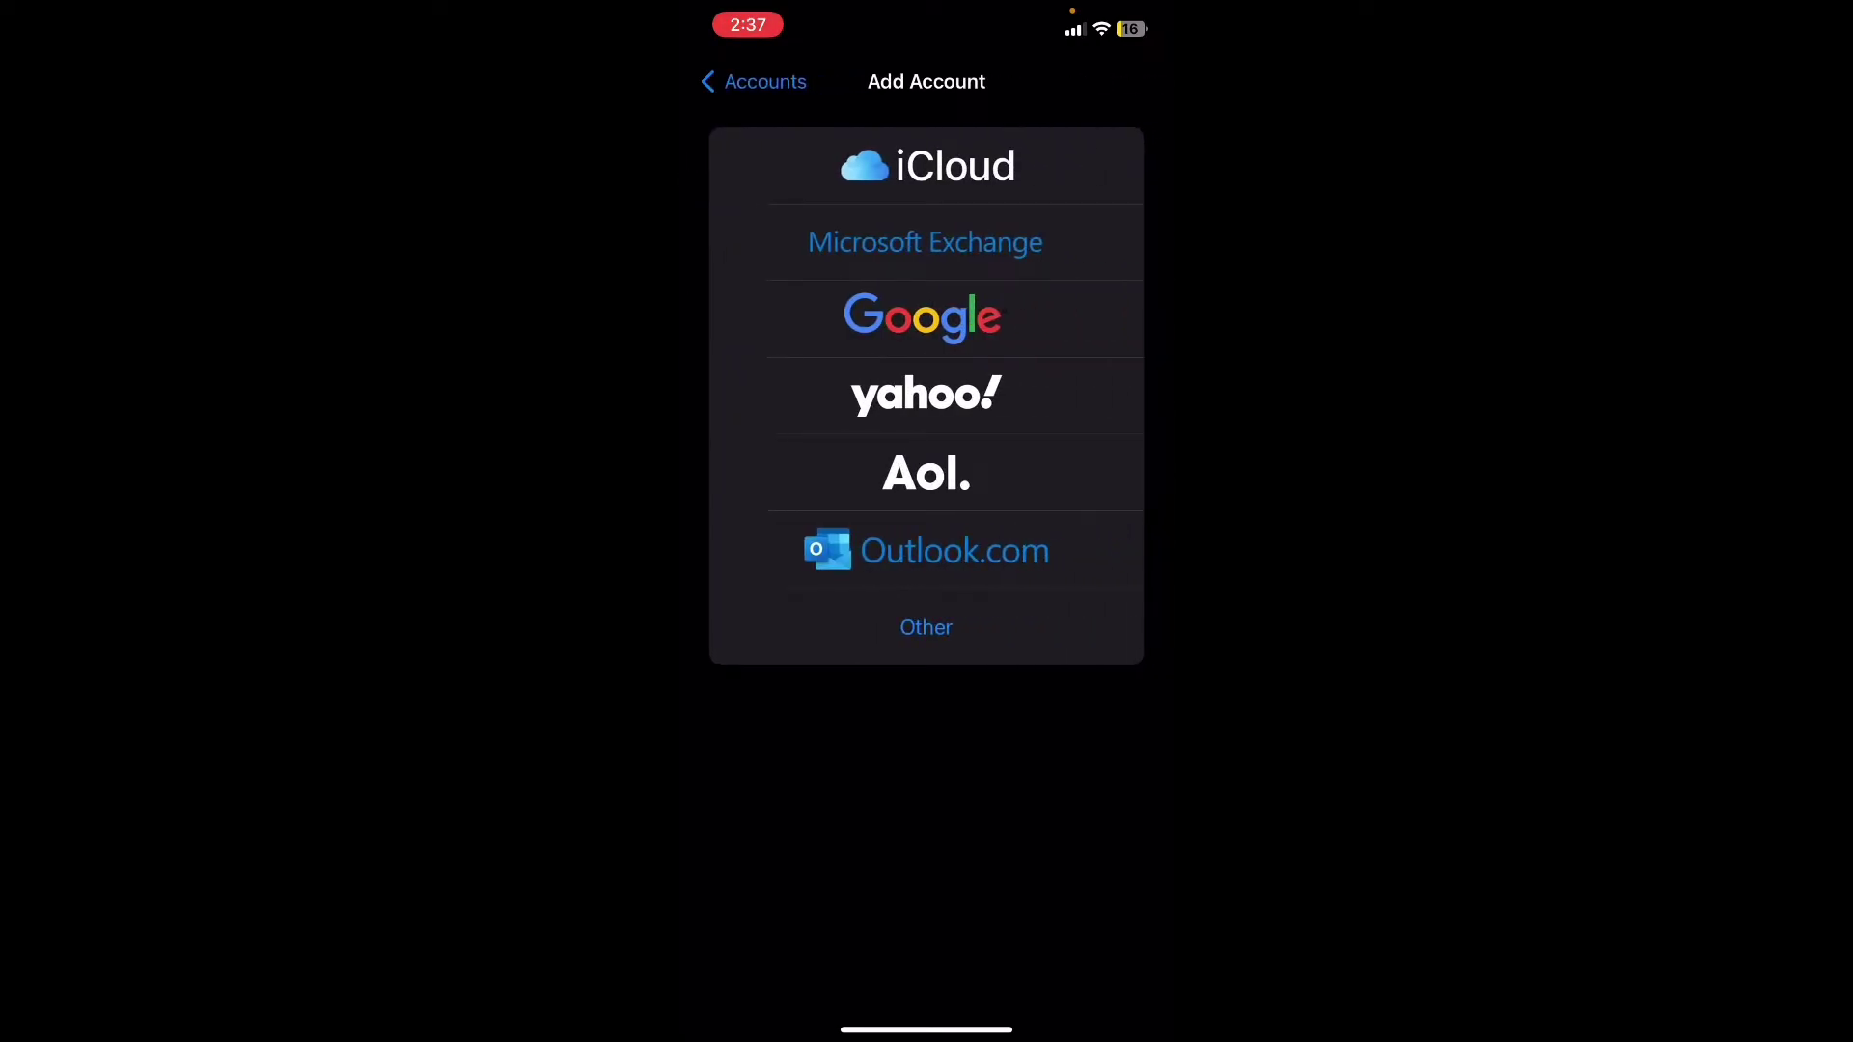
click(925, 626)
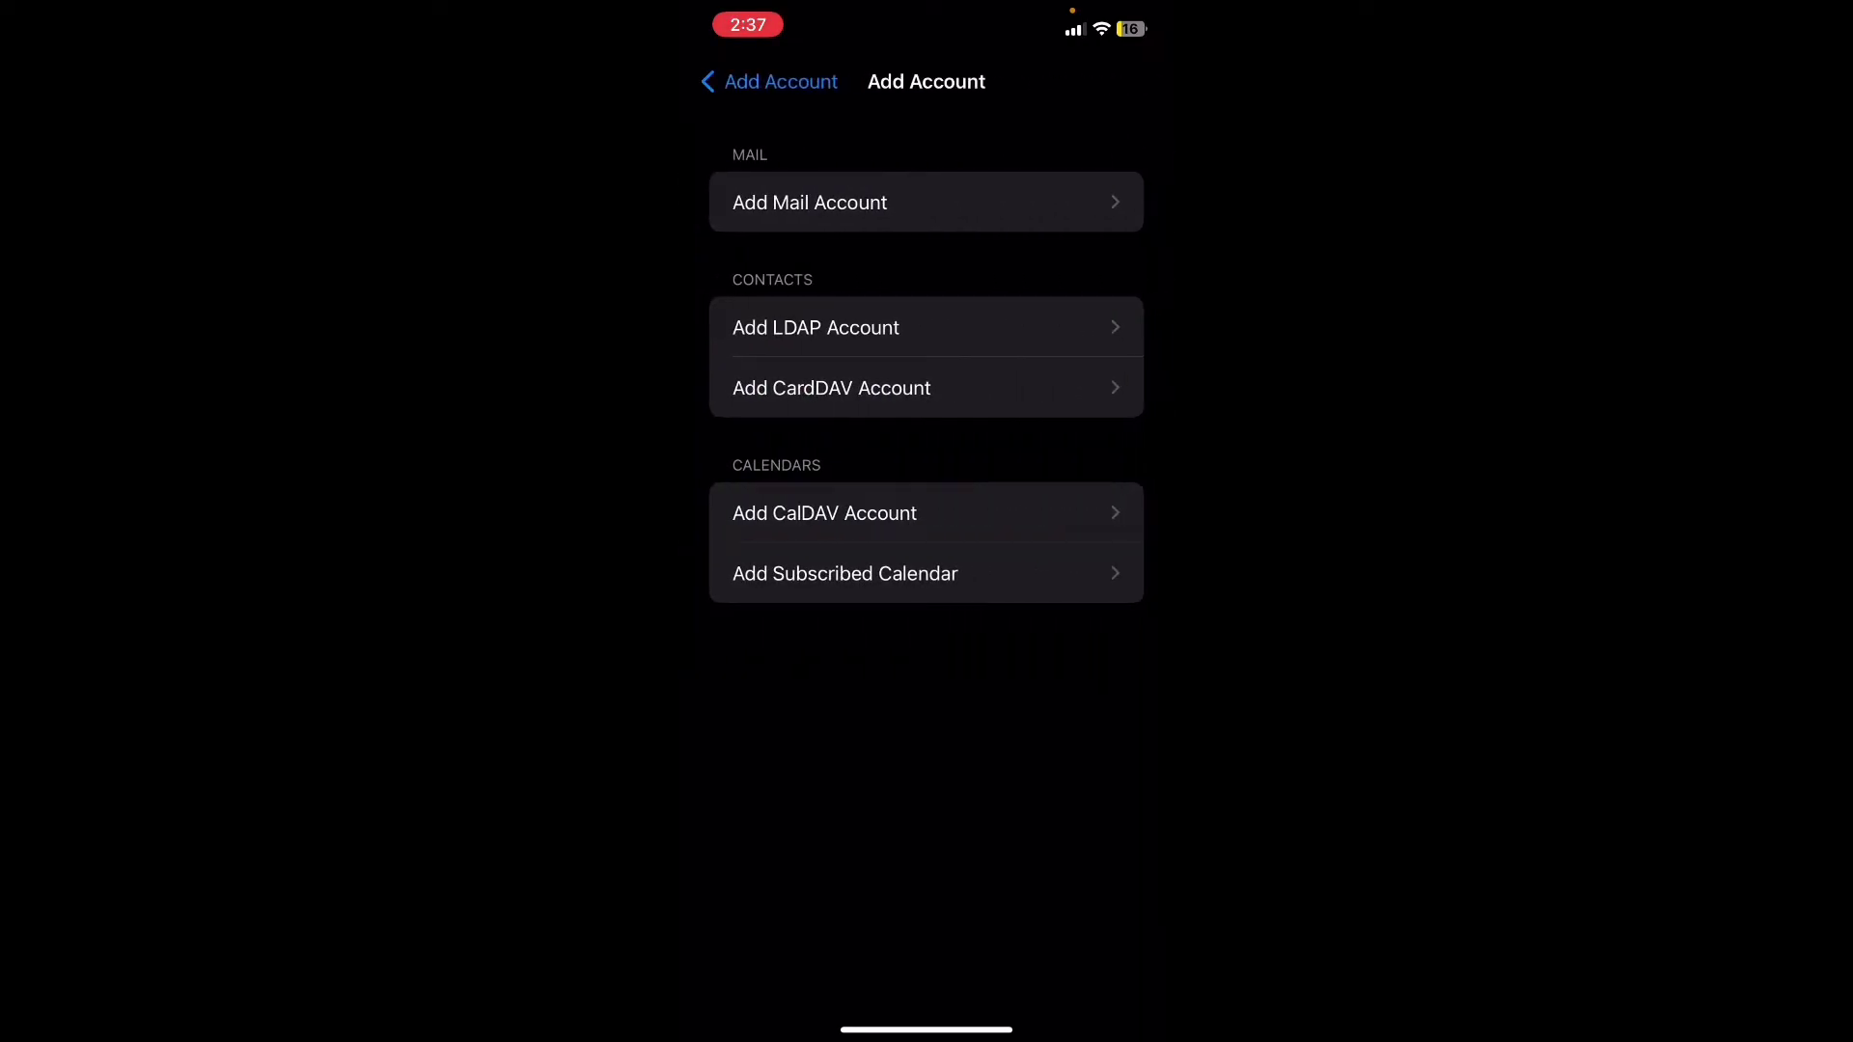
Fill in the Add Mail Account name, email and description, then continue to server settings.
click(810, 204)
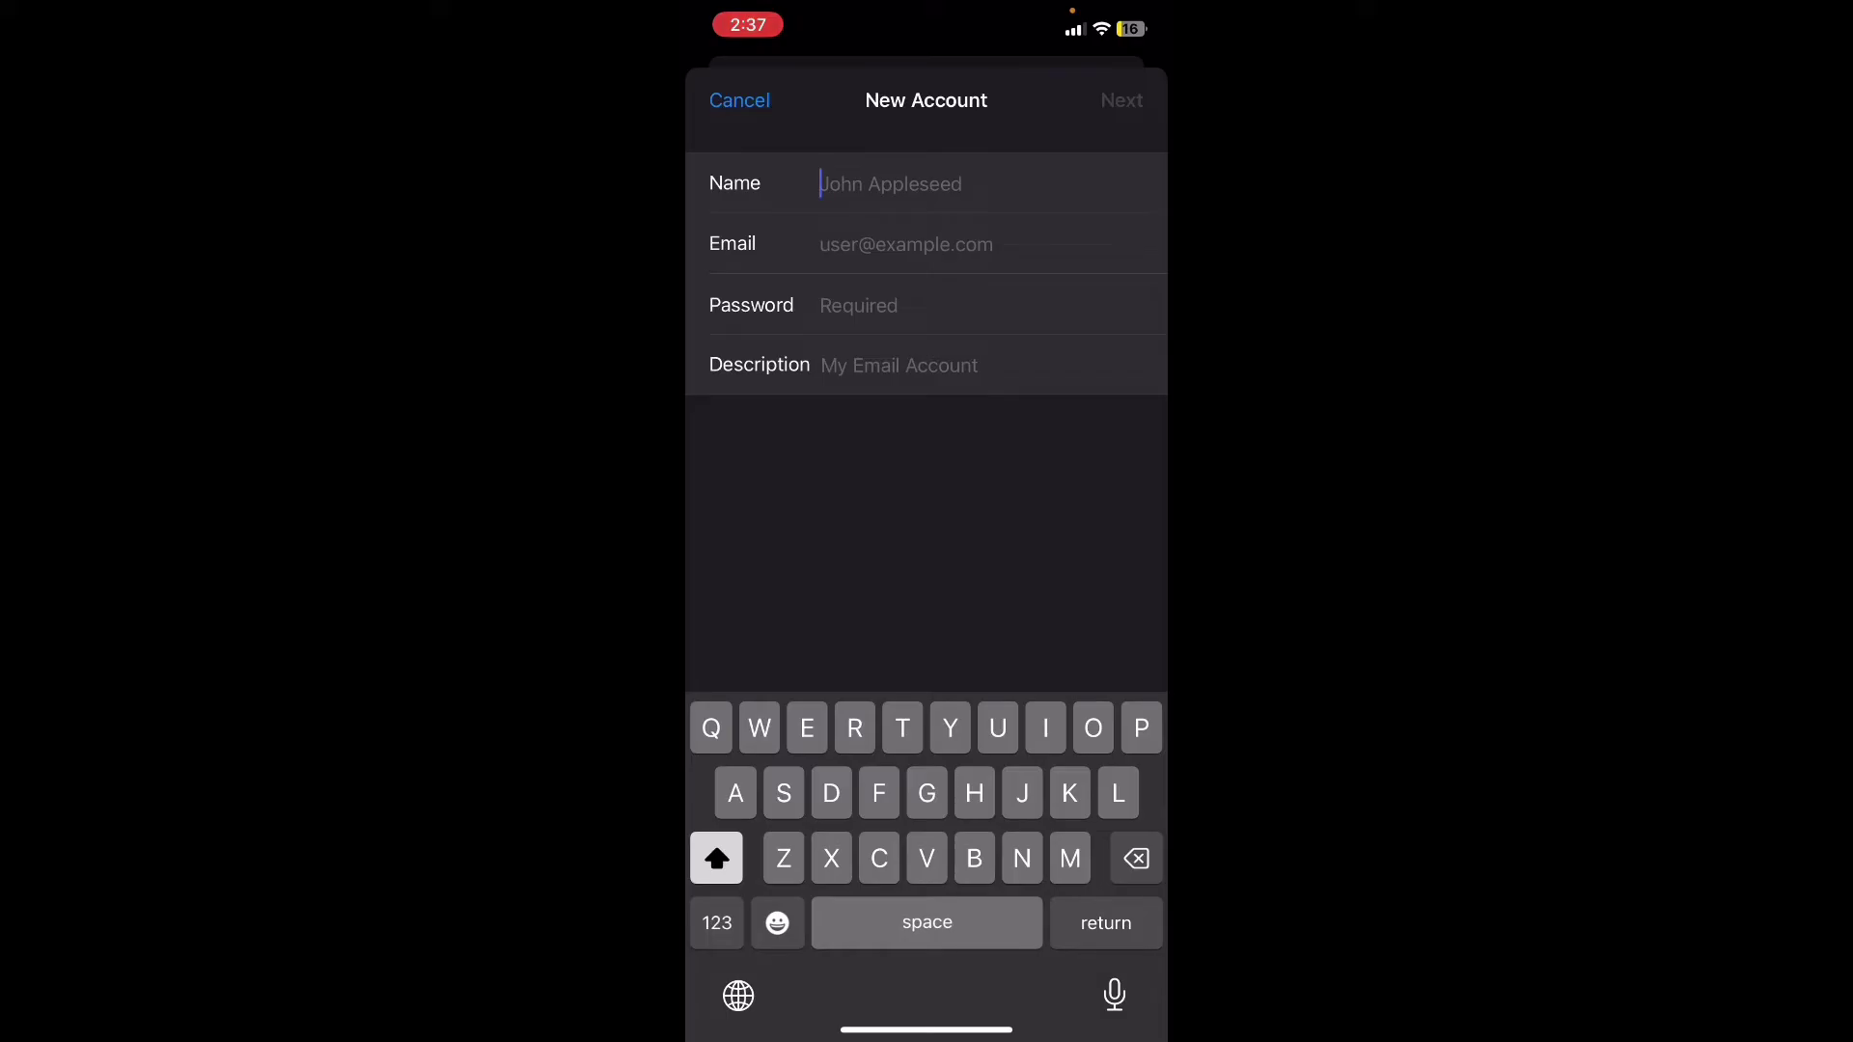
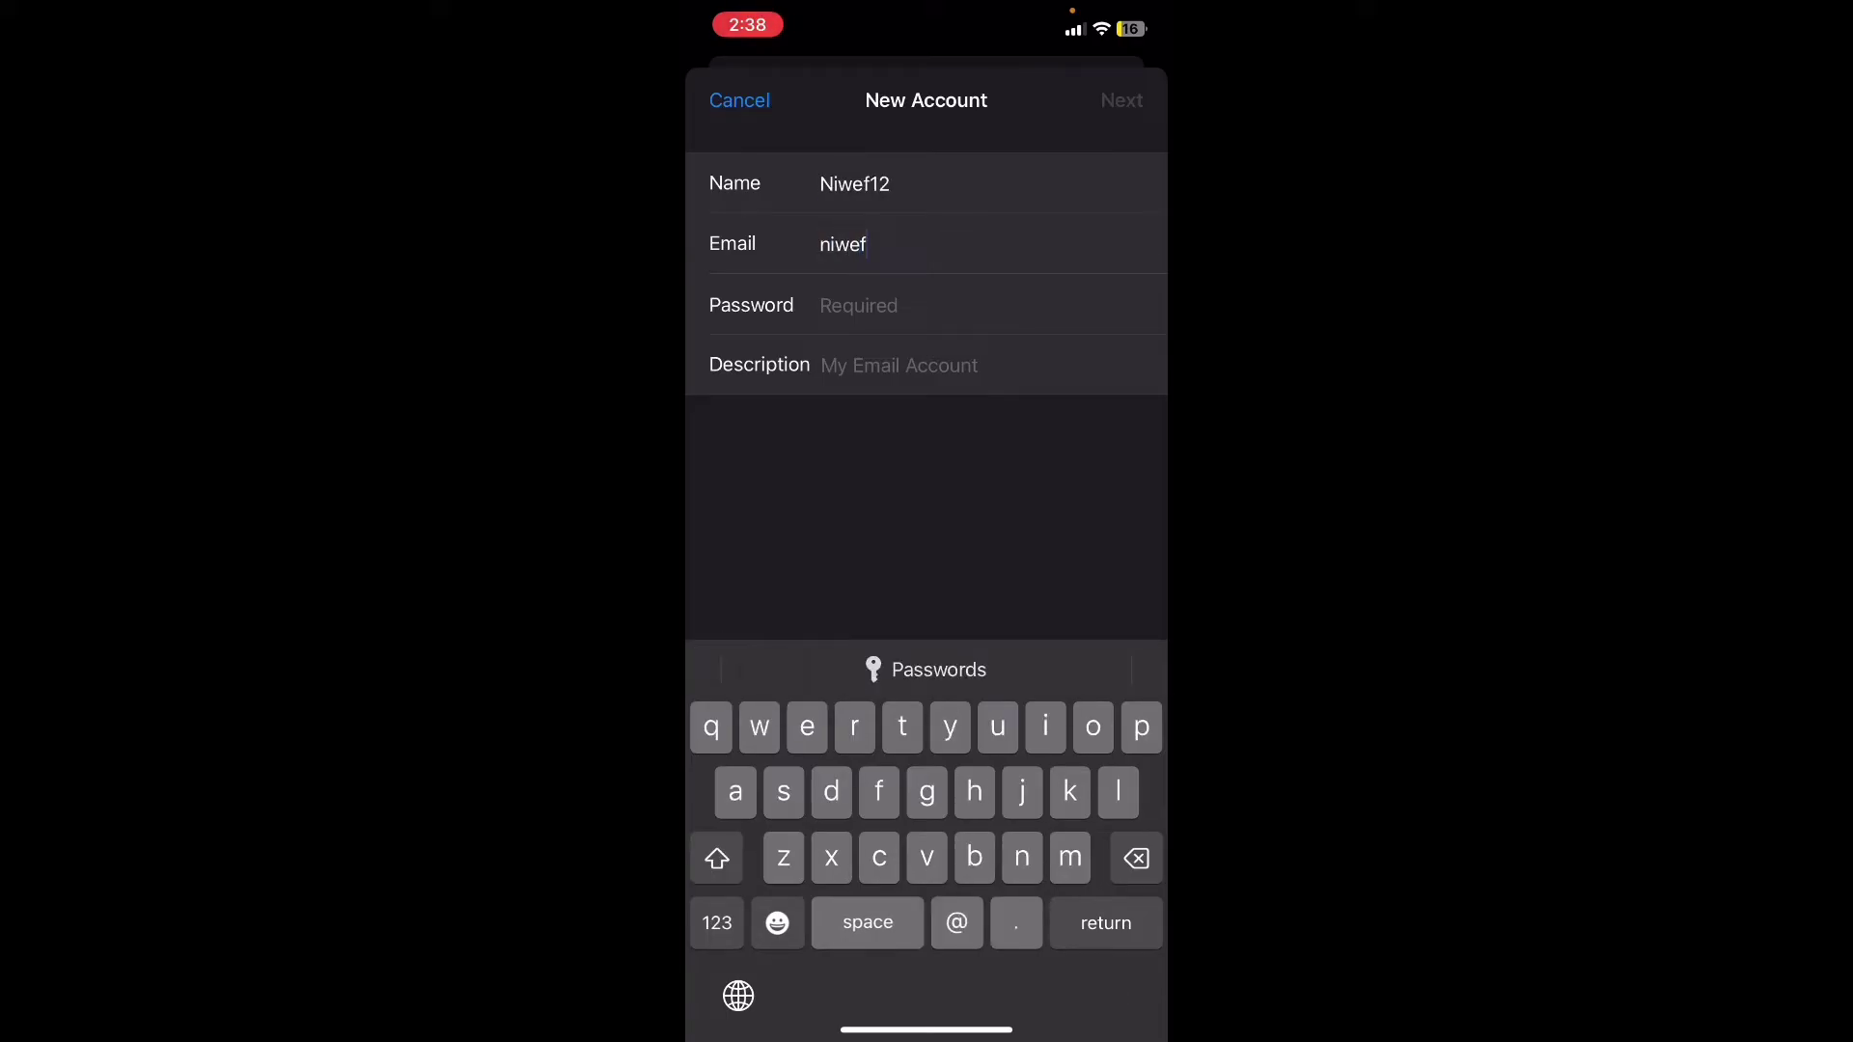
key(Return)
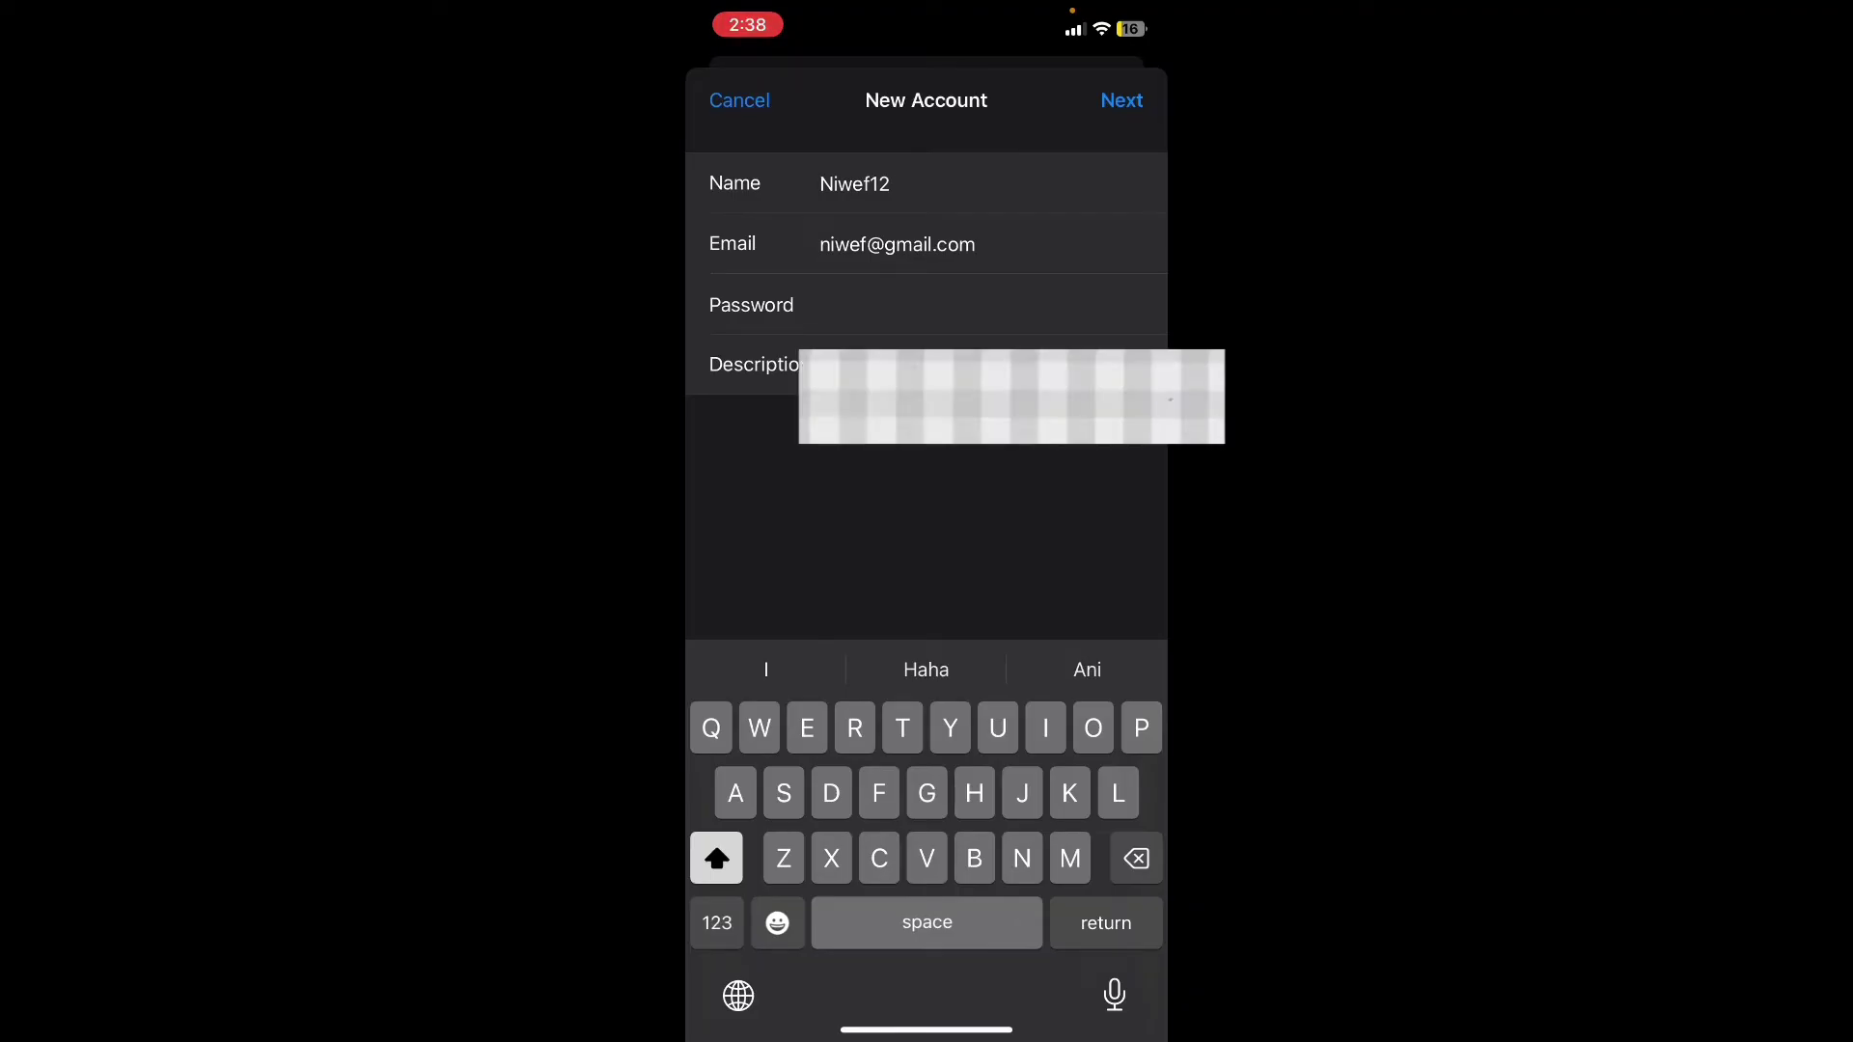
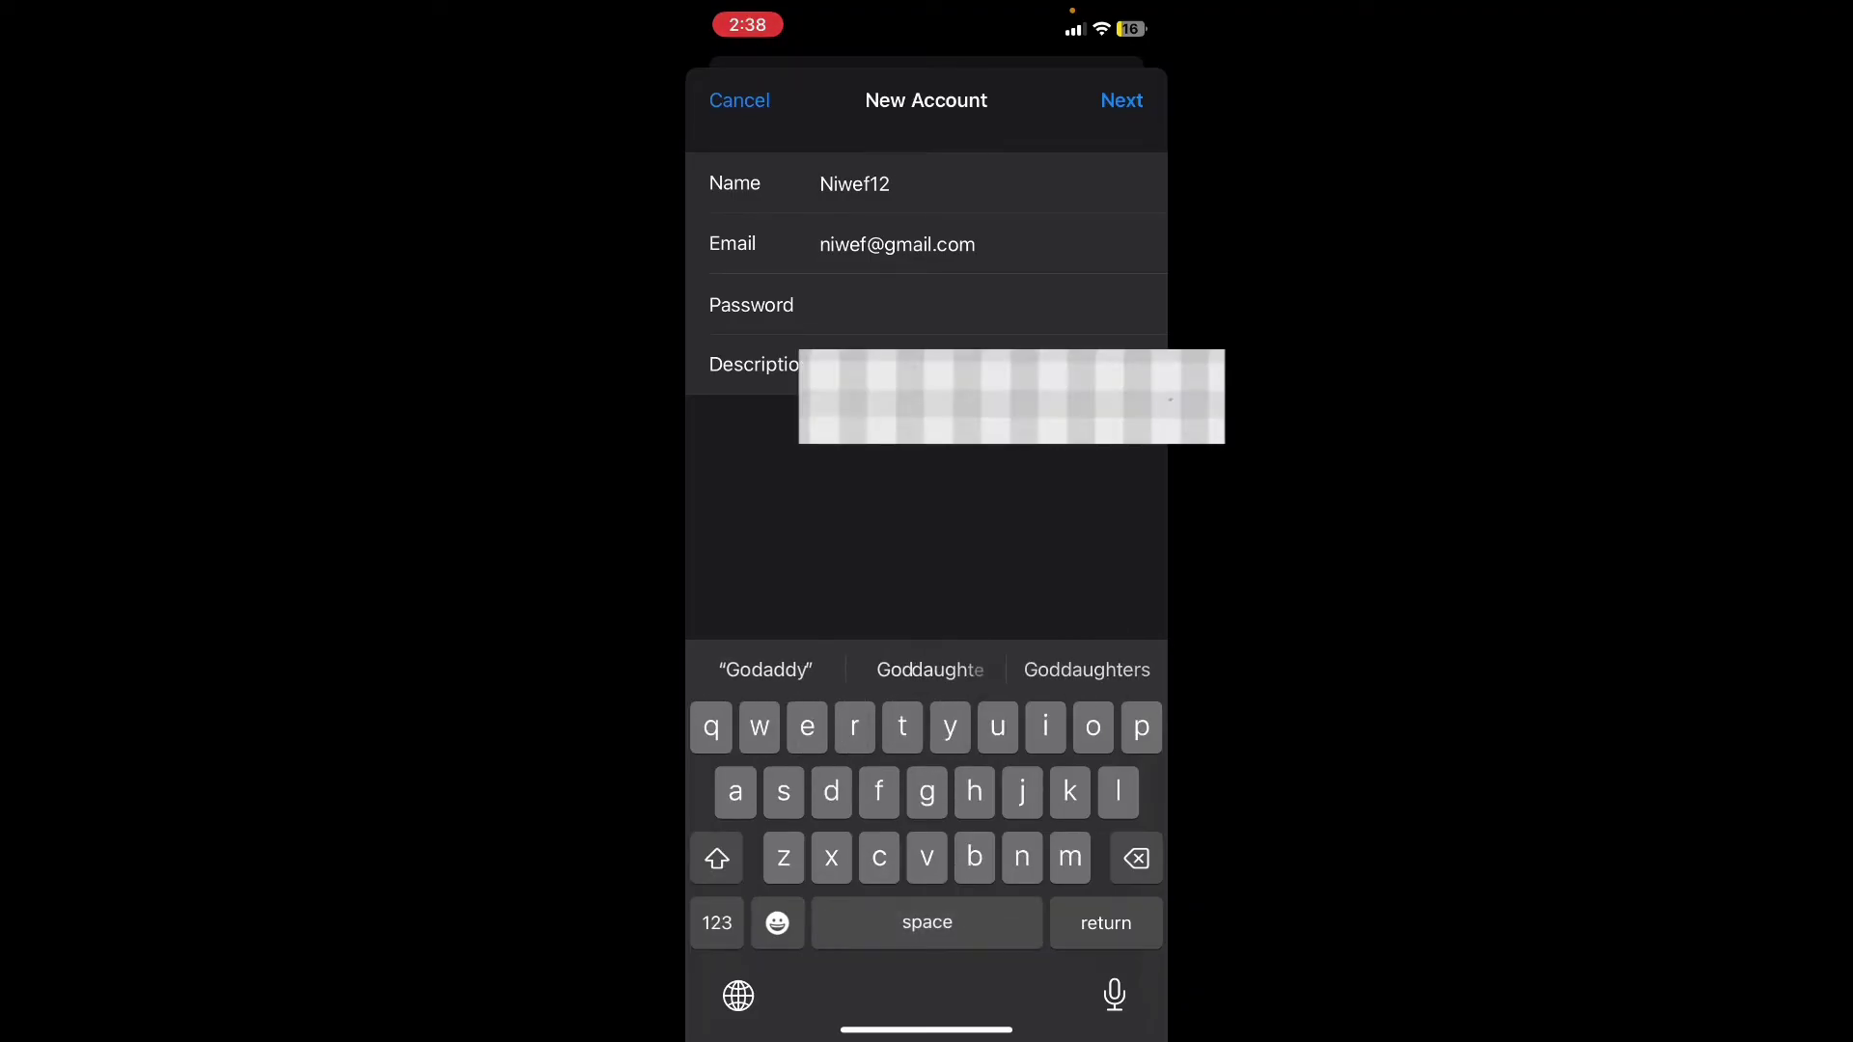
key(Return)
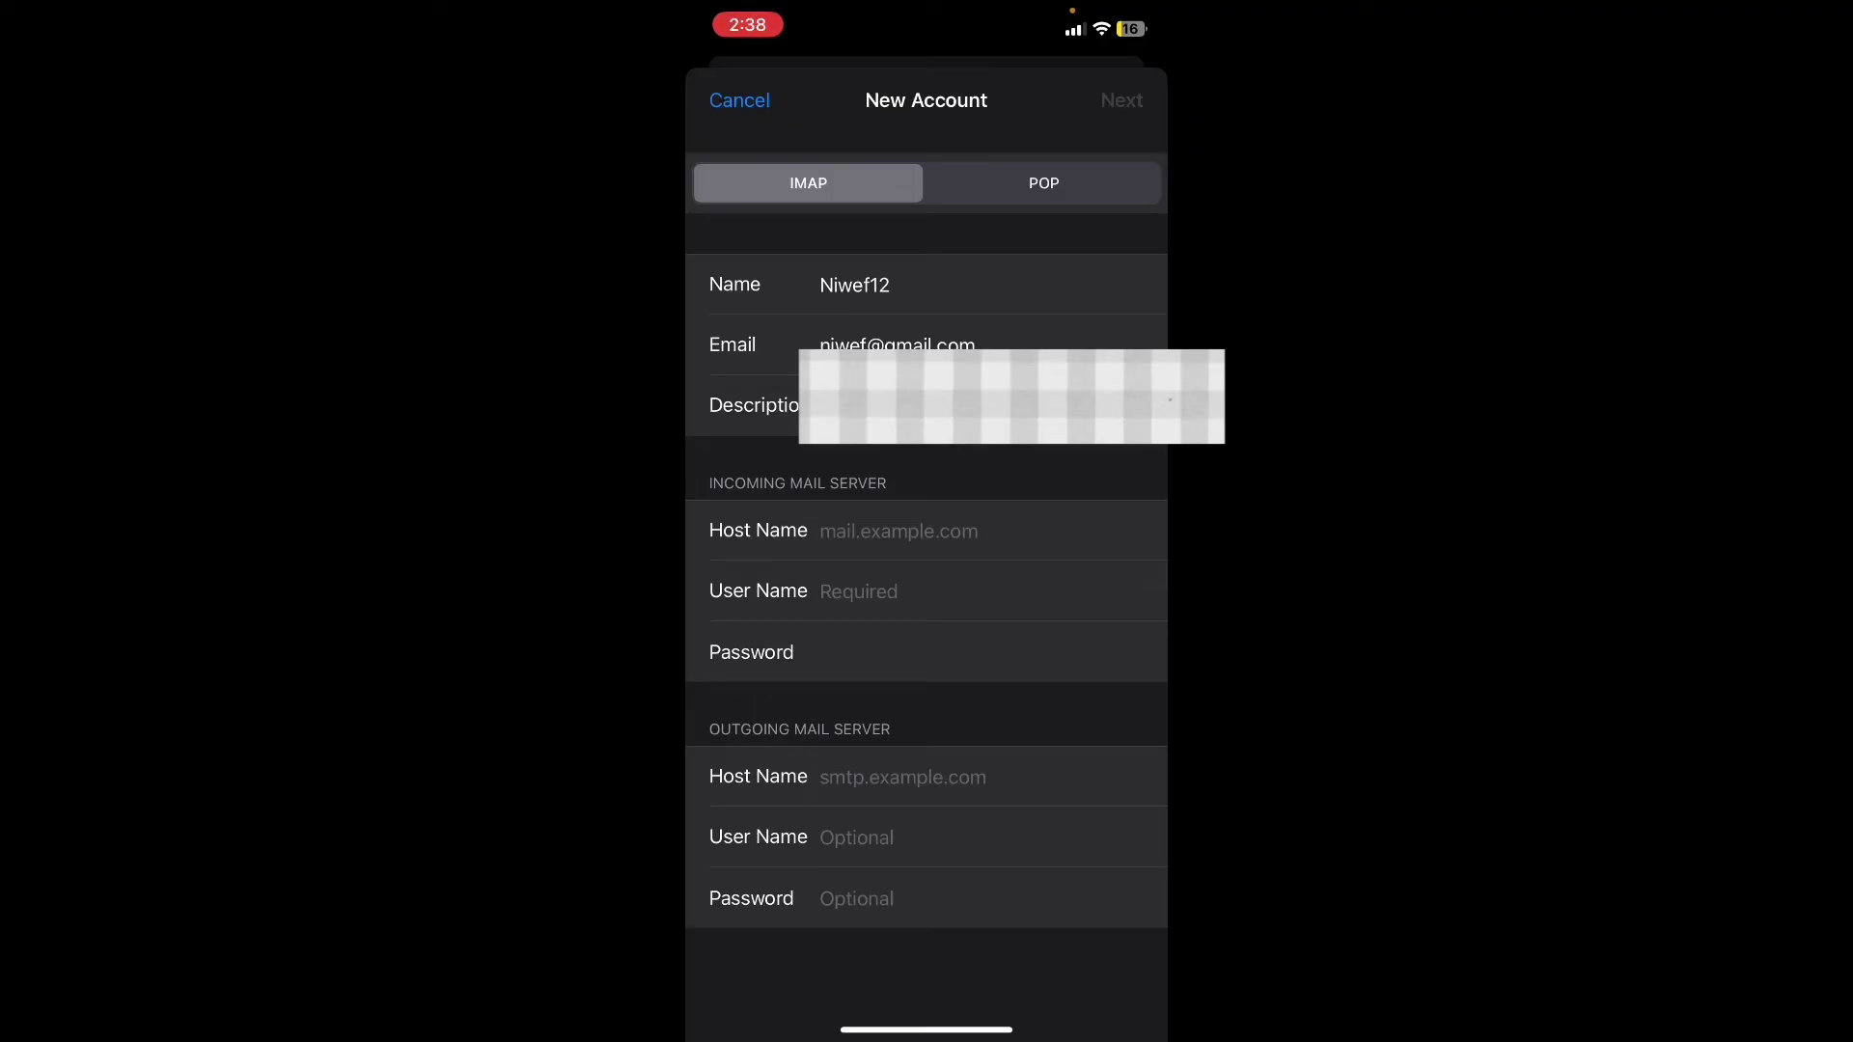
Enter incoming host name mail.exapl.com and the user name.
click(897, 530)
text(mail.exapl.com)
click(898, 590)
text(hsjje)
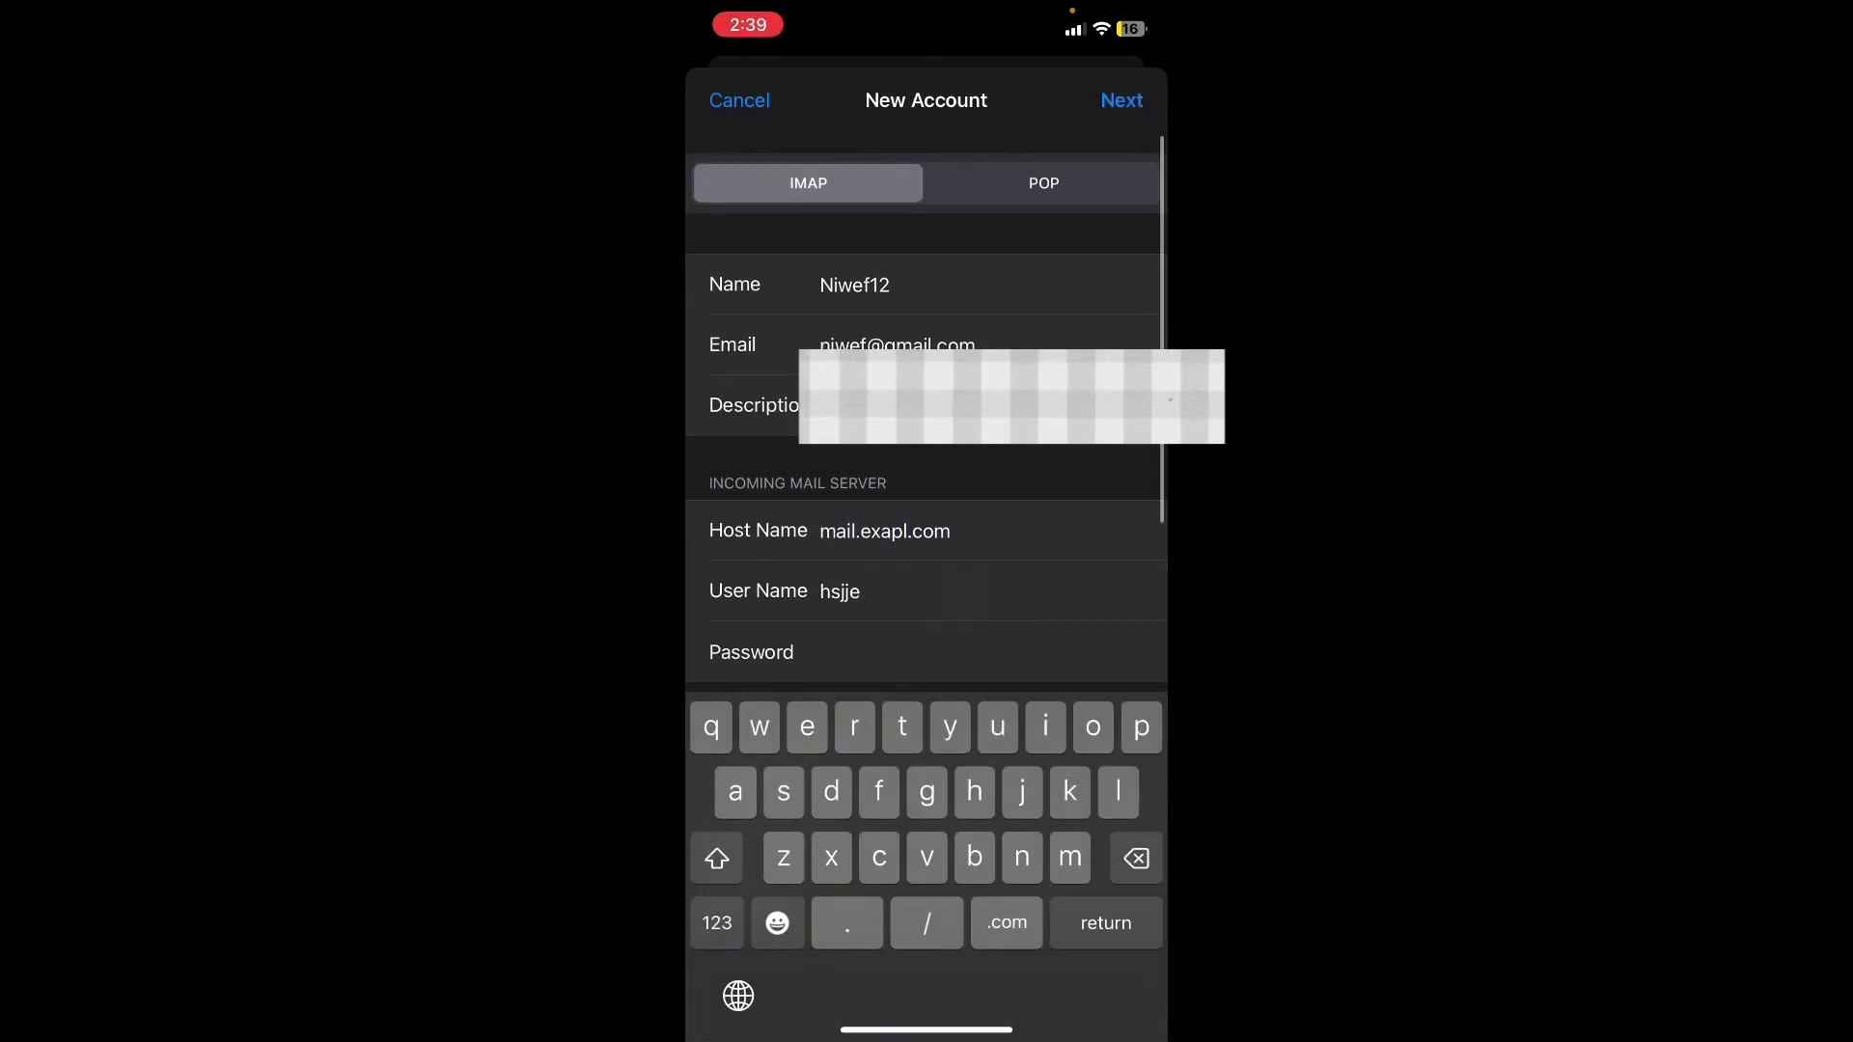